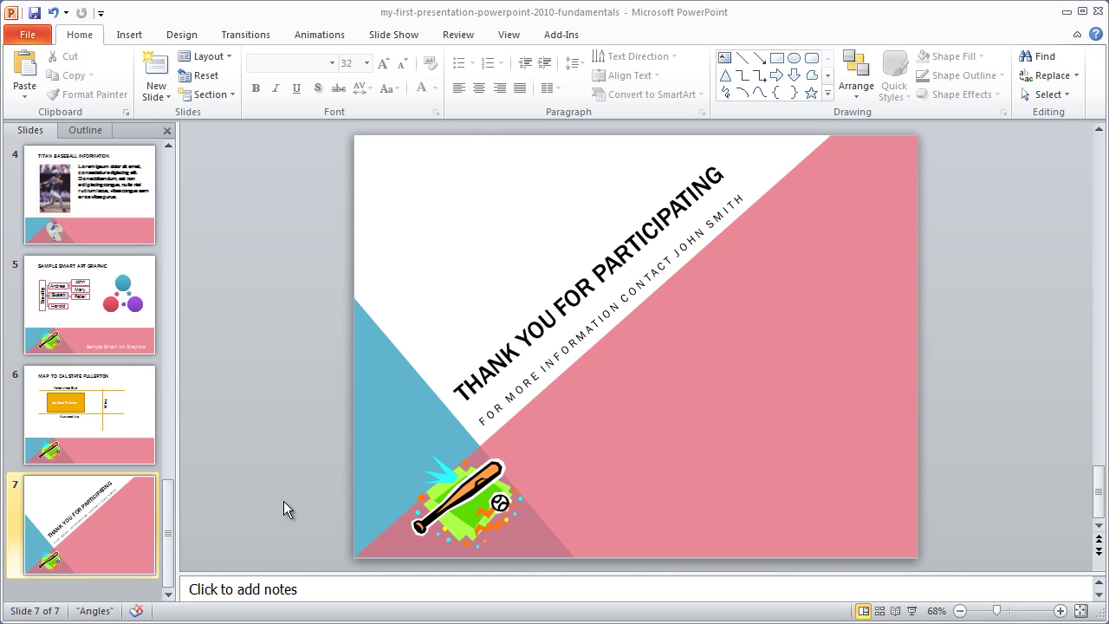
# Review the map slide (6) and the Thank You slide (7), then return to the top of the Slides pane
pyautogui.click(132, 407)
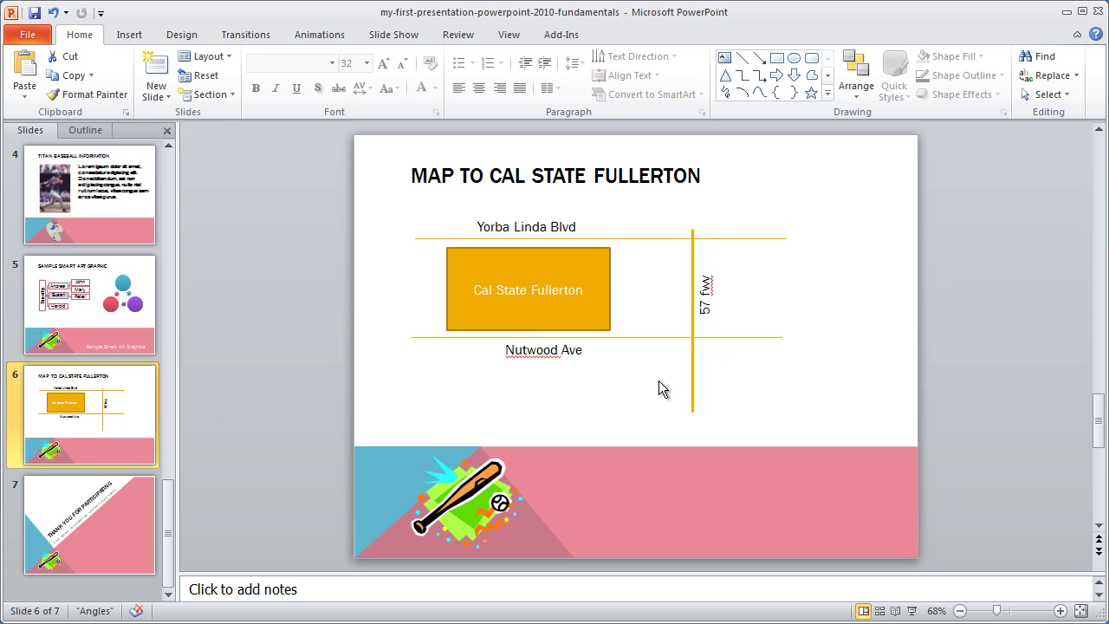
pyautogui.click(102, 526)
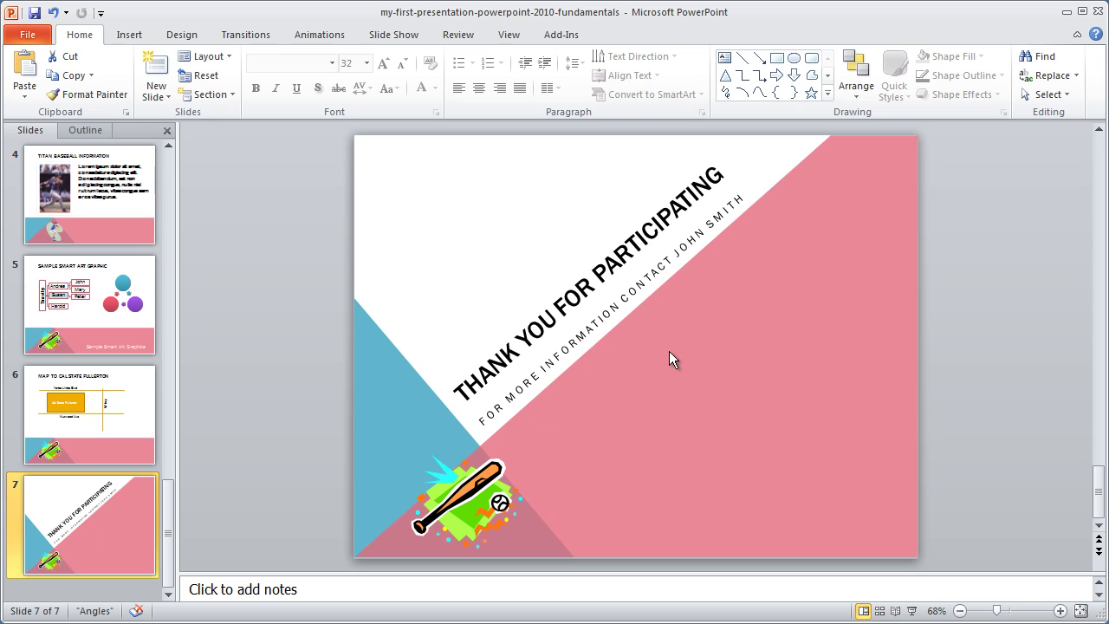
pyautogui.click(277, 443)
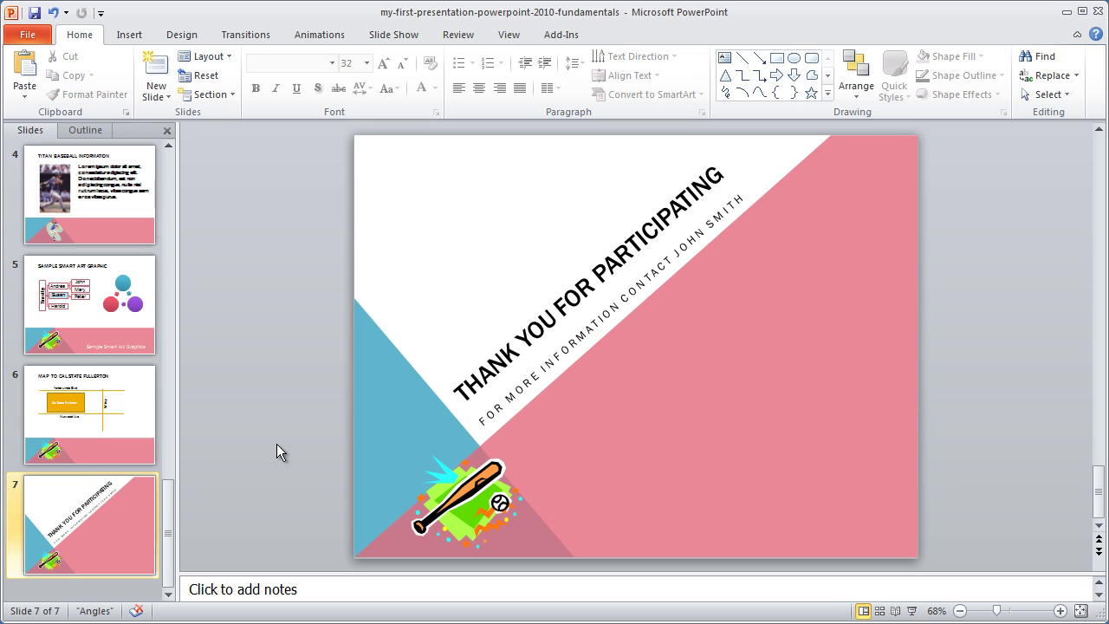
pyautogui.click(166, 159)
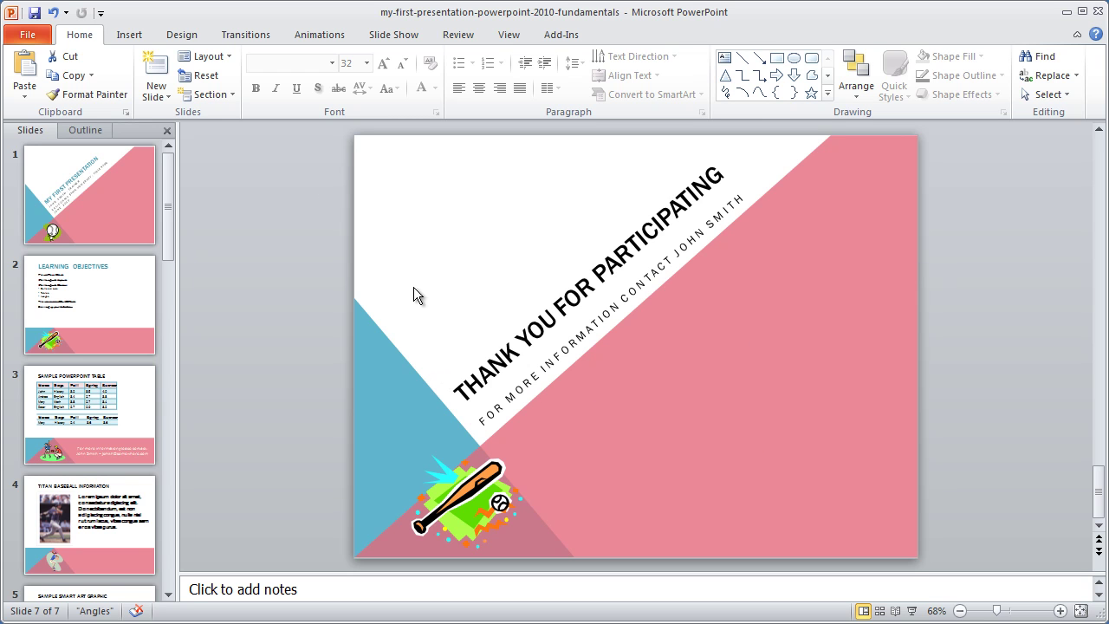
# Switch to Slide Sorter and rearrange the thumbnails, leaving the map slide sixth and Thank You last
pyautogui.click(502, 33)
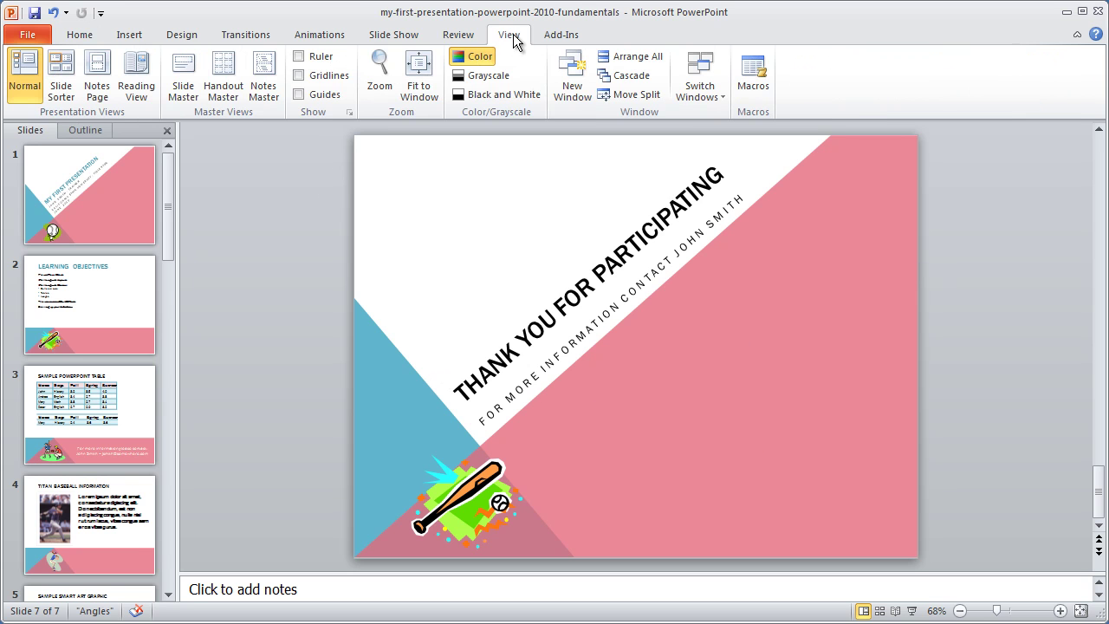
pyautogui.click(61, 78)
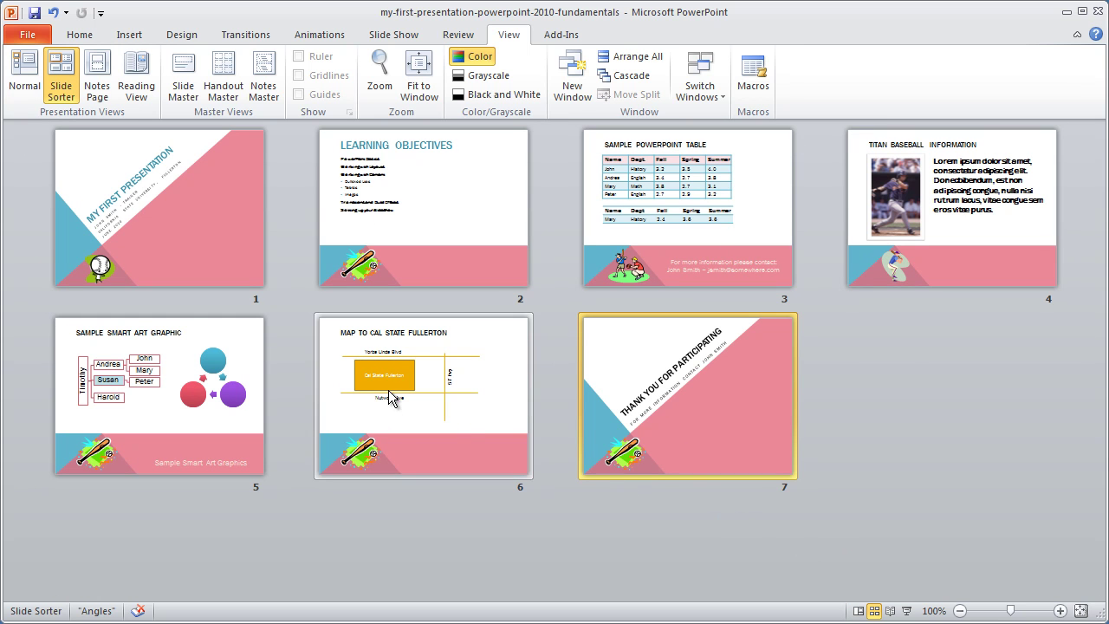
pyautogui.moveTo(394, 400); pyautogui.dragTo(871, 428)
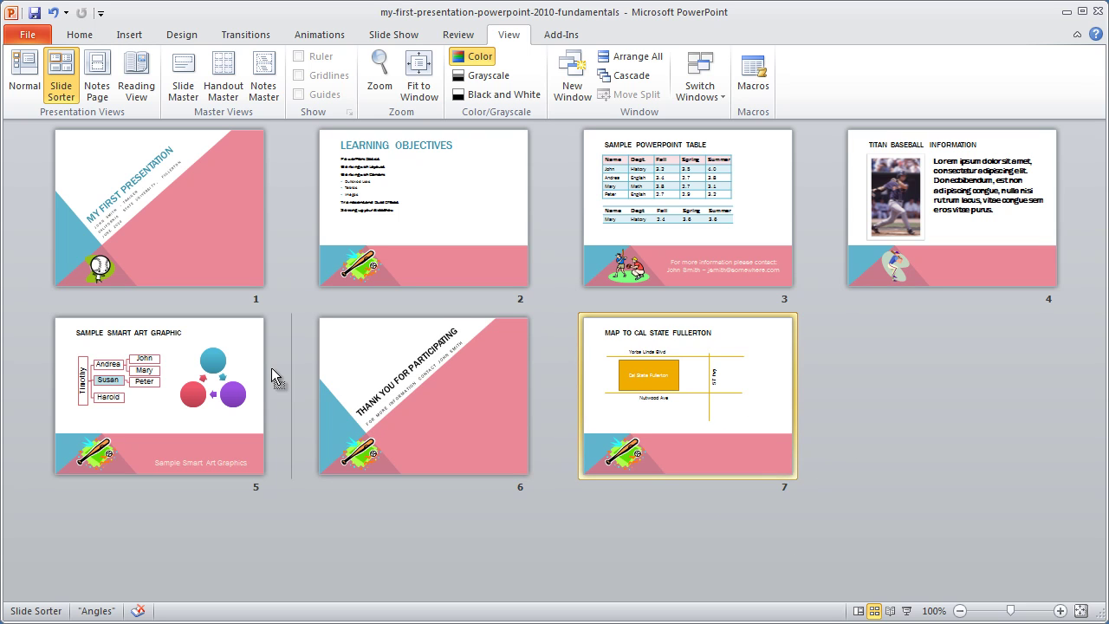
pyautogui.moveTo(271, 368); pyautogui.dragTo(273, 369)
pyautogui.moveTo(446, 396); pyautogui.dragTo(1089, 445)
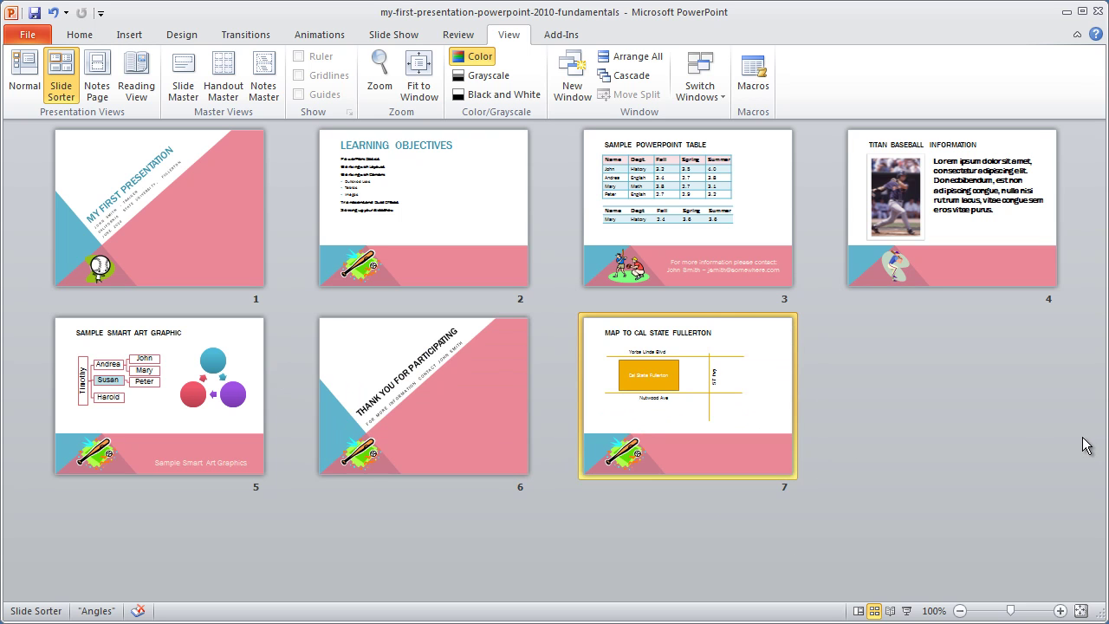
pyautogui.moveTo(725, 408); pyautogui.dragTo(286, 390)
pyautogui.moveTo(580, 405)
pyautogui.mouseDown()
pyautogui.moveTo(978, 398)
pyautogui.moveTo(1020, 431)
pyautogui.mouseUp()
pyautogui.click(472, 426)
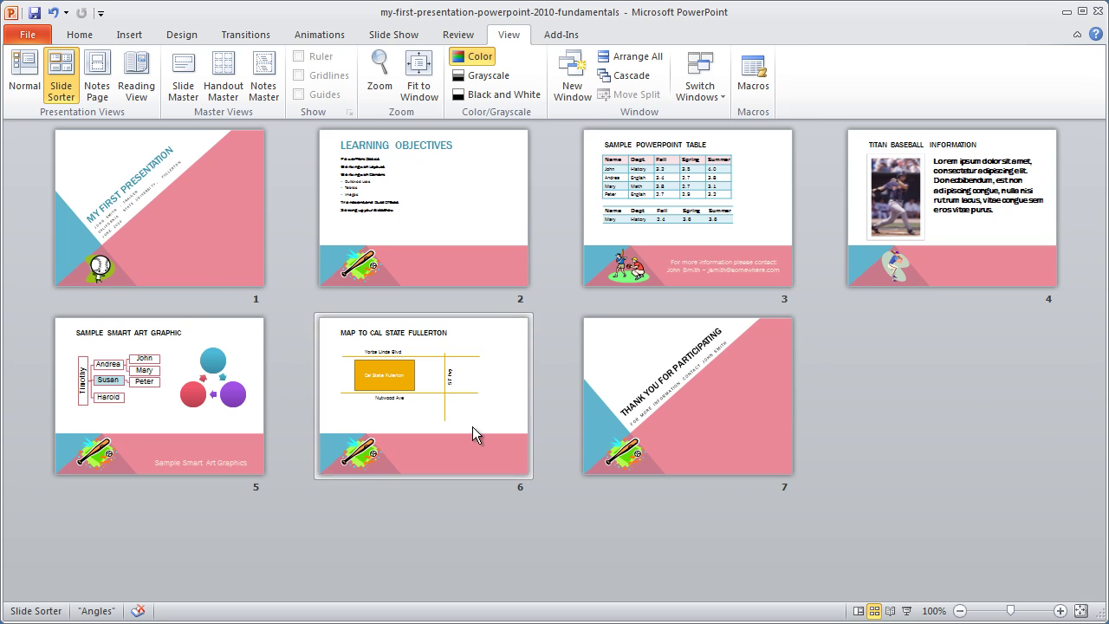
pyautogui.moveTo(597, 338); pyautogui.dragTo(962, 391)
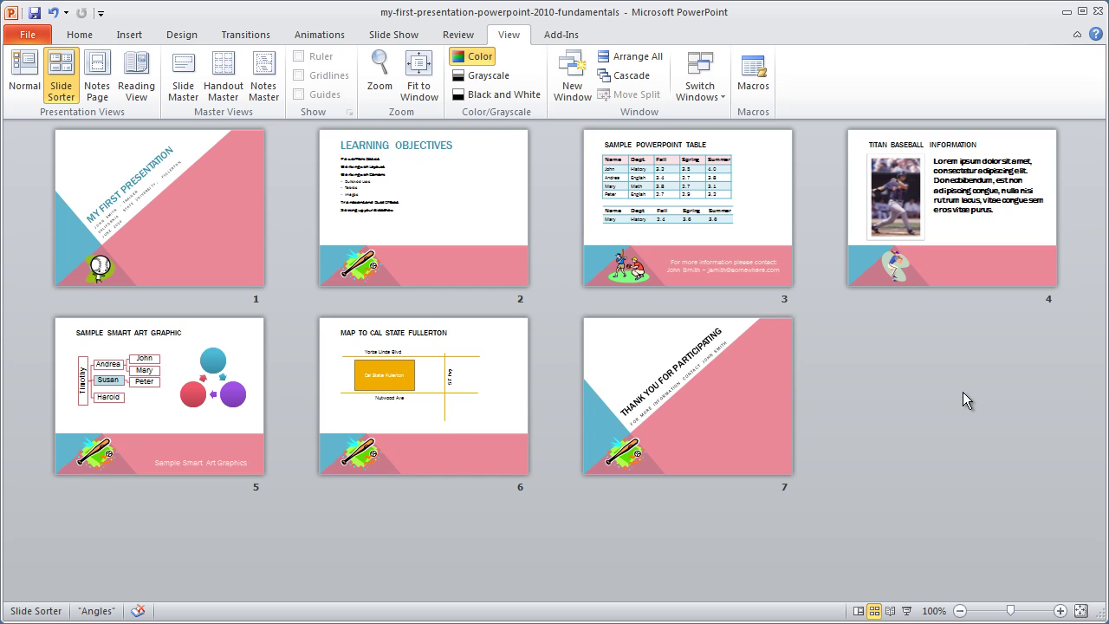
# Select all seven slides in Slide Sorter with Select All, then again with a selection box
pyautogui.click(246, 36)
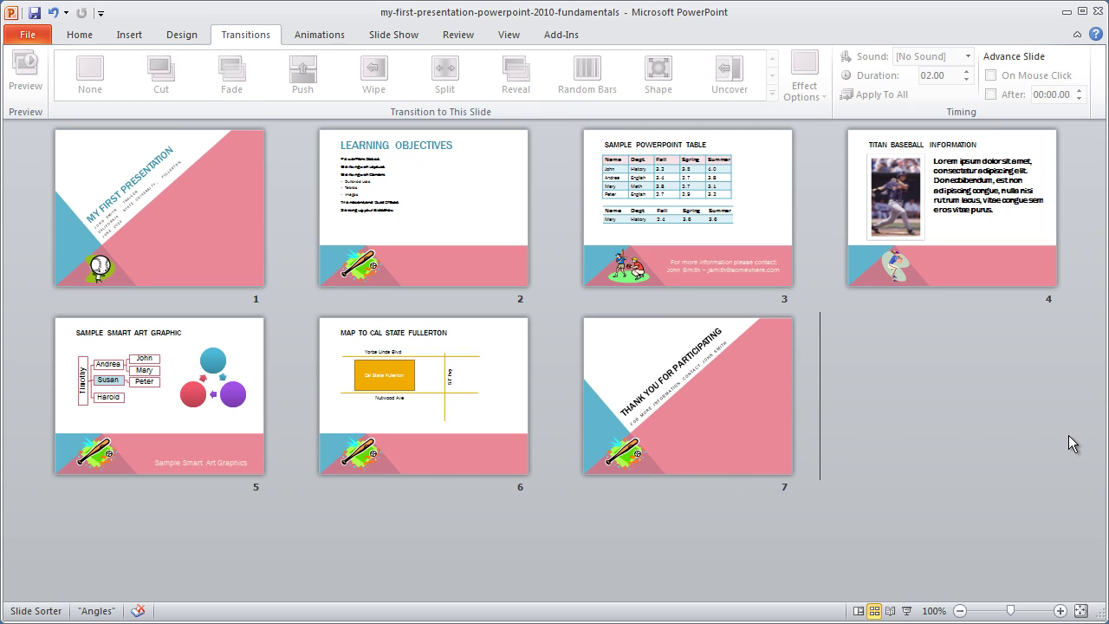
pyautogui.click(77, 40)
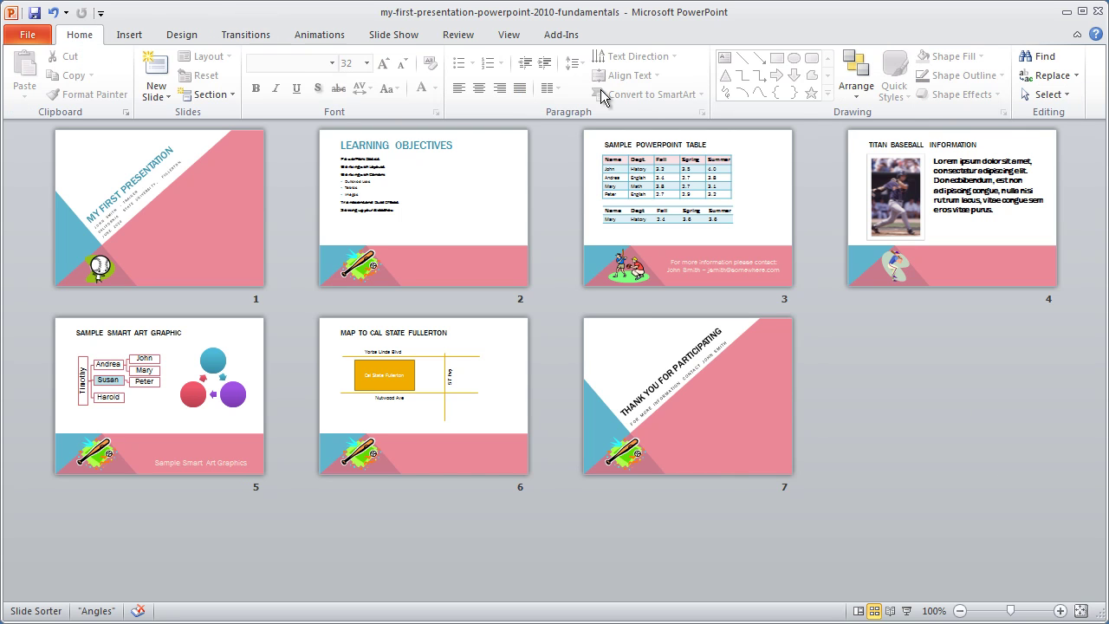
pyautogui.click(1049, 95)
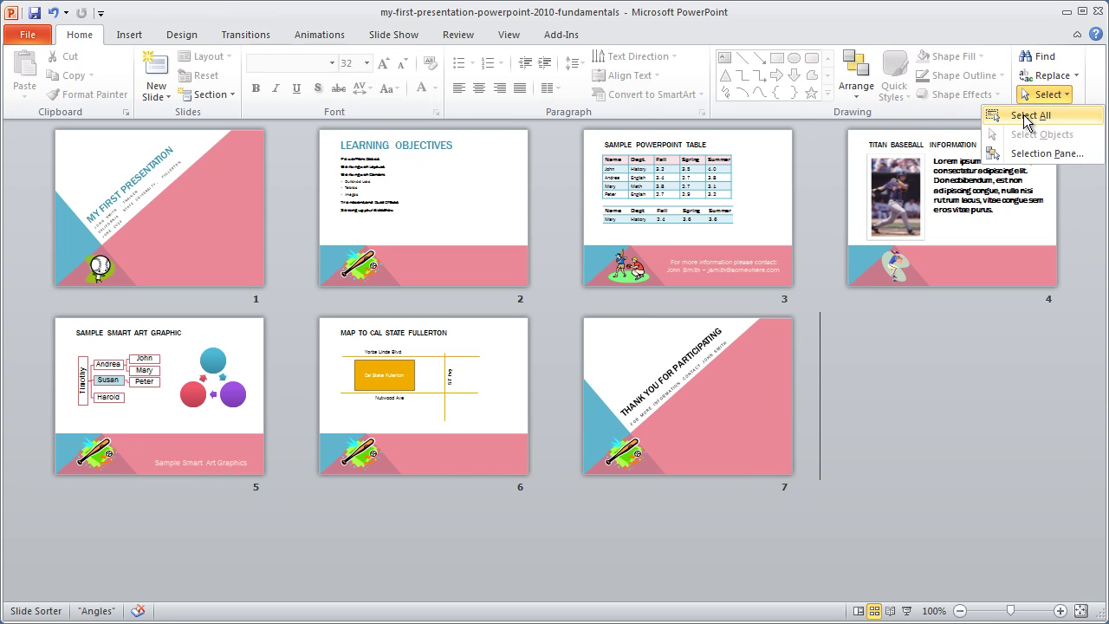
pyautogui.click(1029, 116)
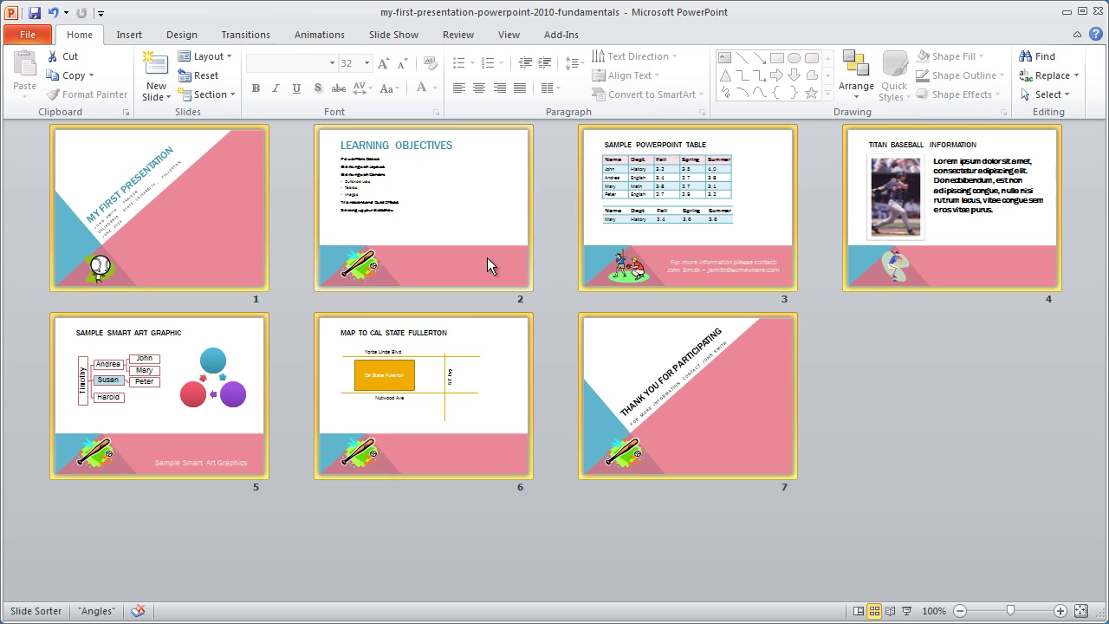
pyautogui.click(927, 422)
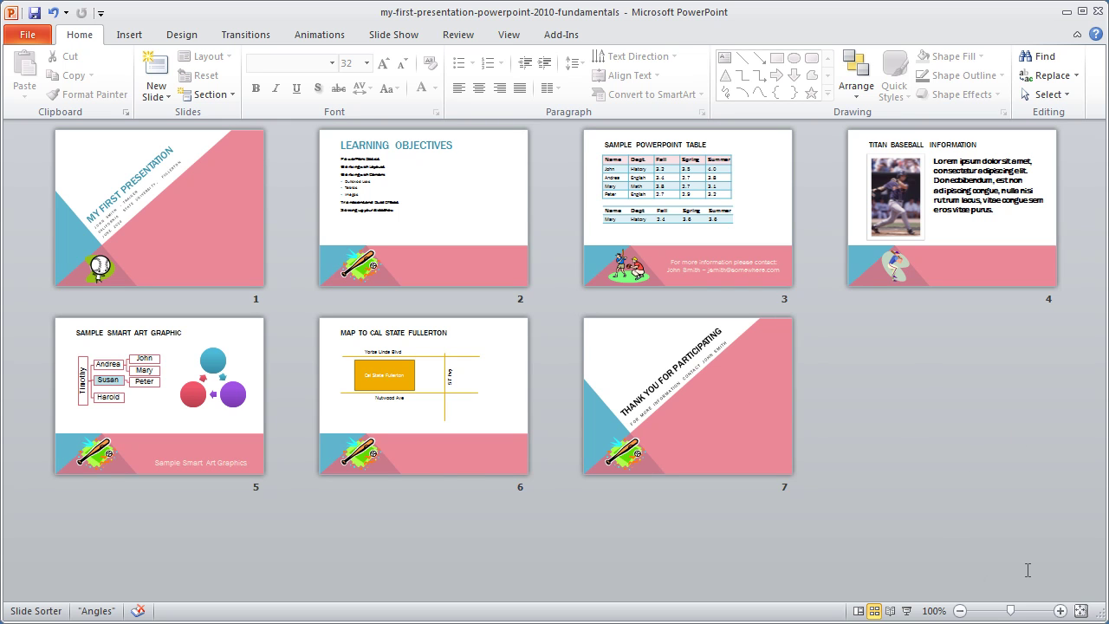
pyautogui.moveTo(957, 570); pyautogui.dragTo(259, 163)
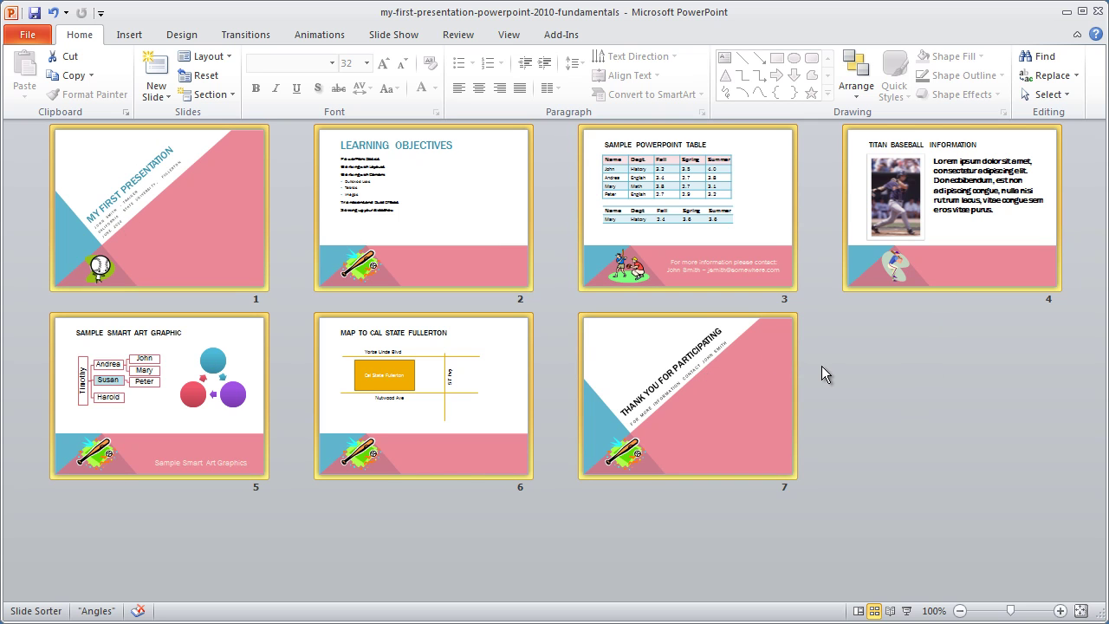
# Apply the Wipe transition to every slide and preview it on the title slide
pyautogui.click(241, 42)
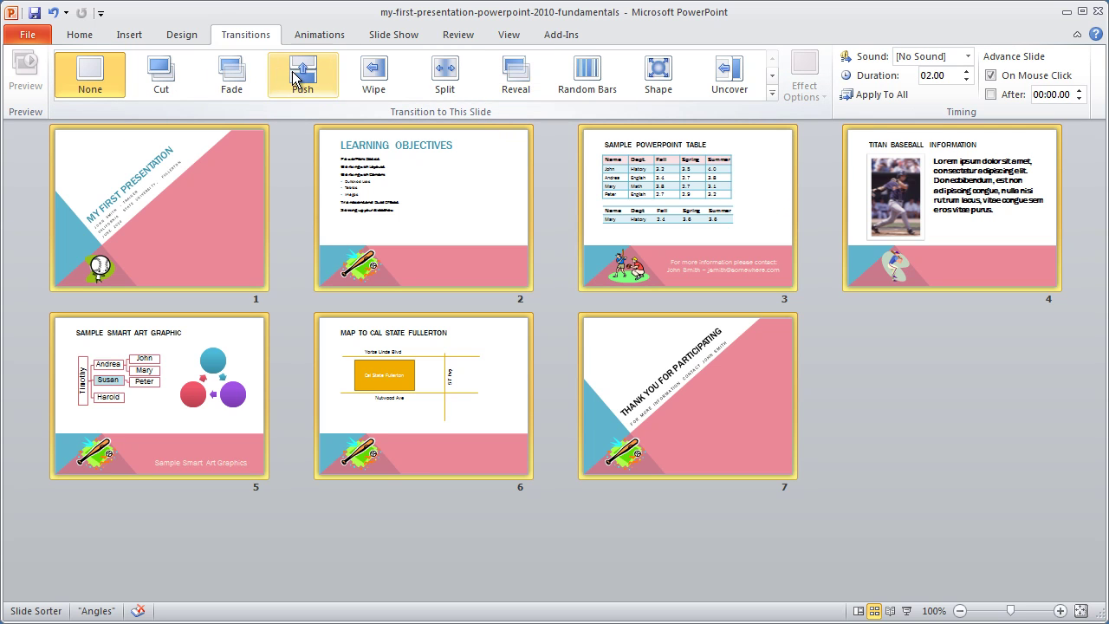
pyautogui.click(369, 77)
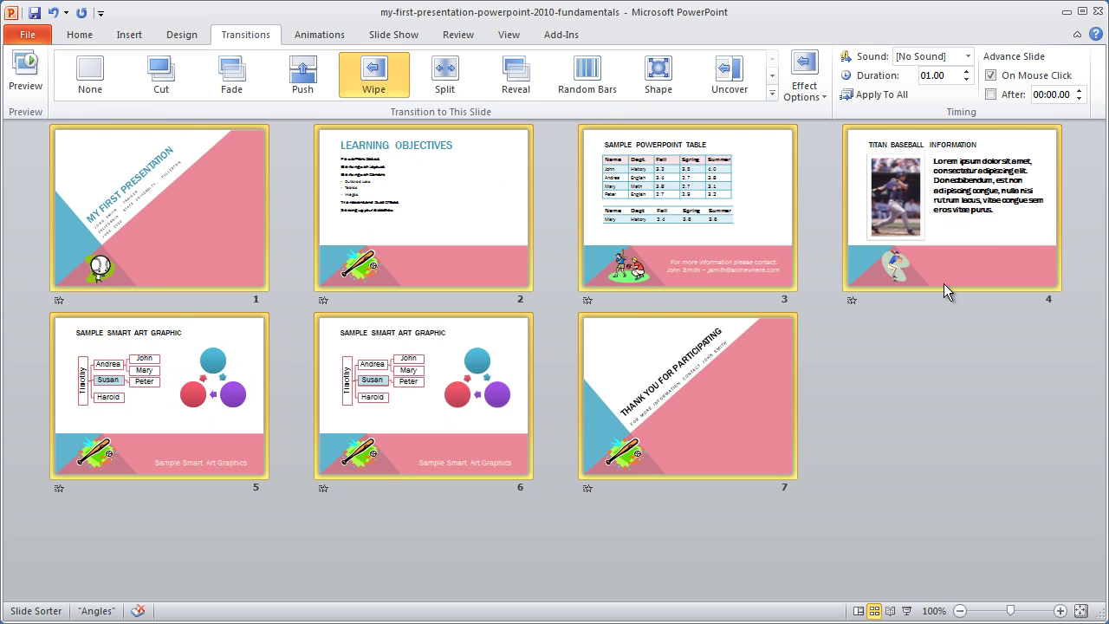
pyautogui.click(882, 389)
pyautogui.click(151, 170)
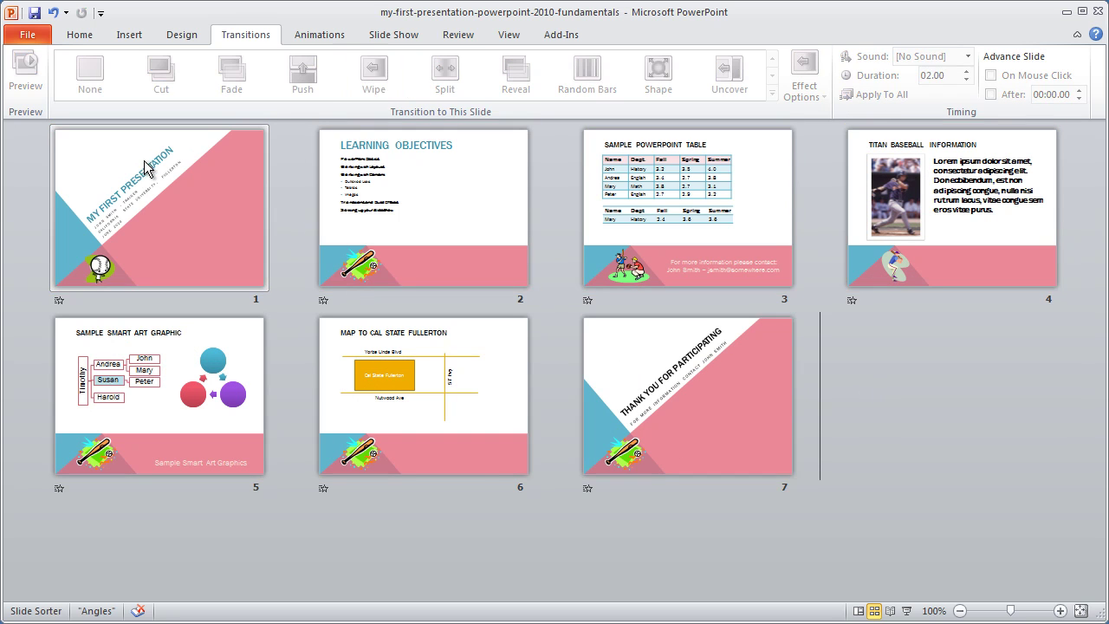
pyautogui.click(36, 73)
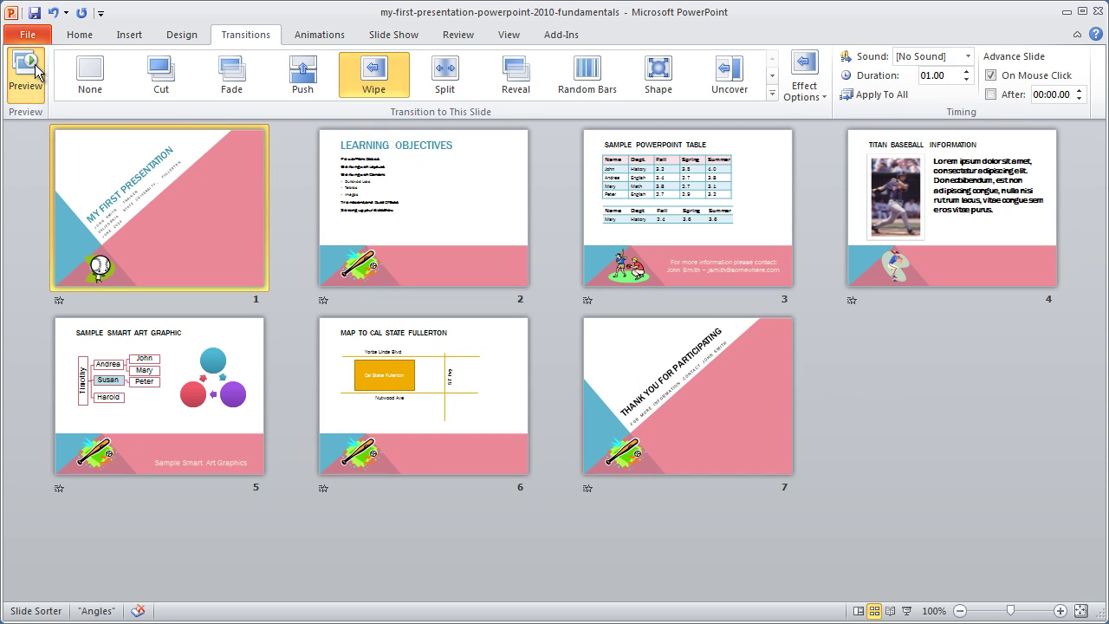
pyautogui.click(36, 73)
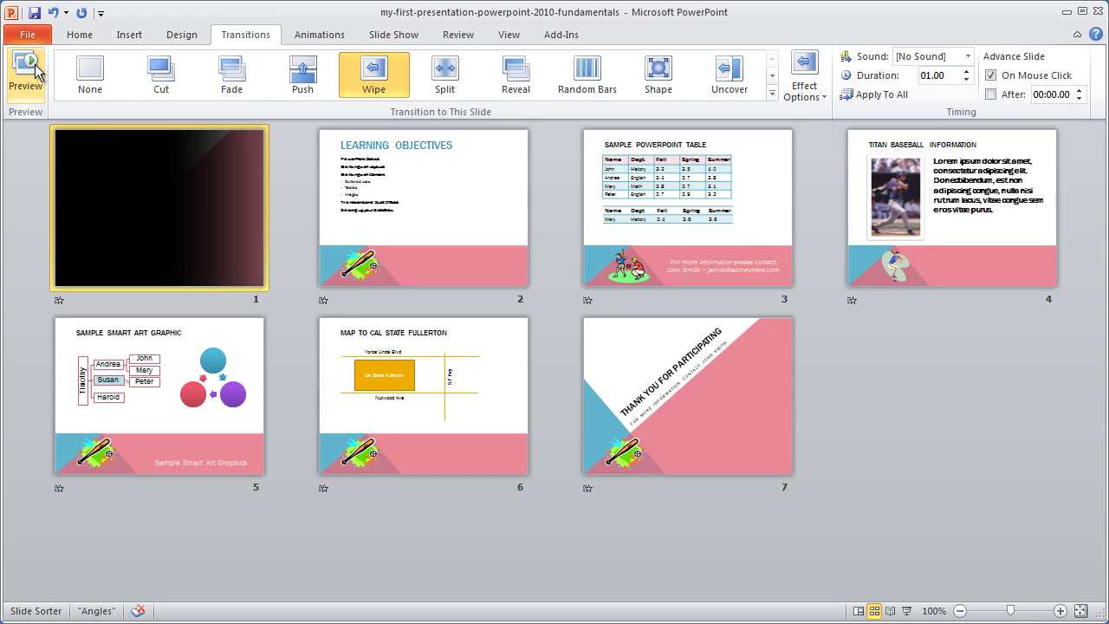
# Preview the Wipe transition on the Learning Objectives slide and the sample table slide
pyautogui.click(453, 201)
pyautogui.click(35, 72)
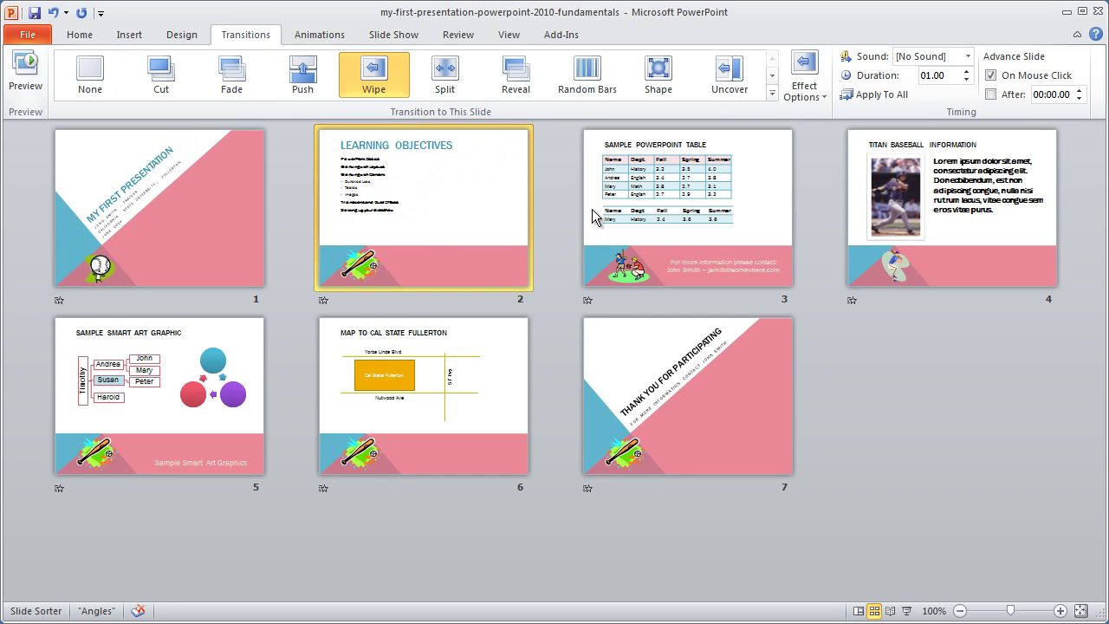
pyautogui.click(710, 241)
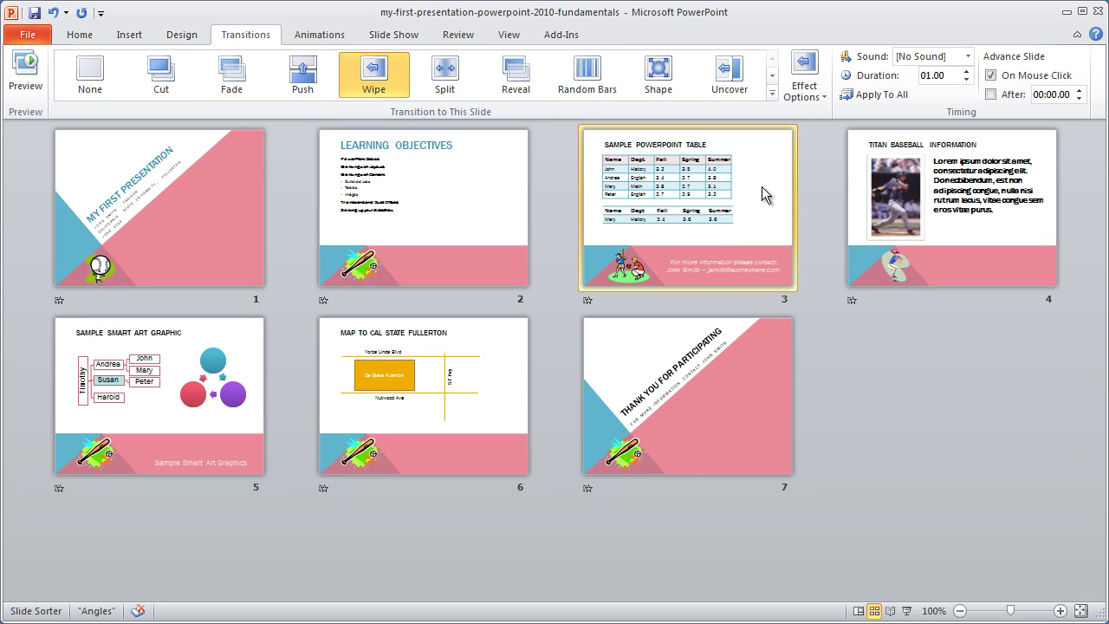
pyautogui.click(24, 76)
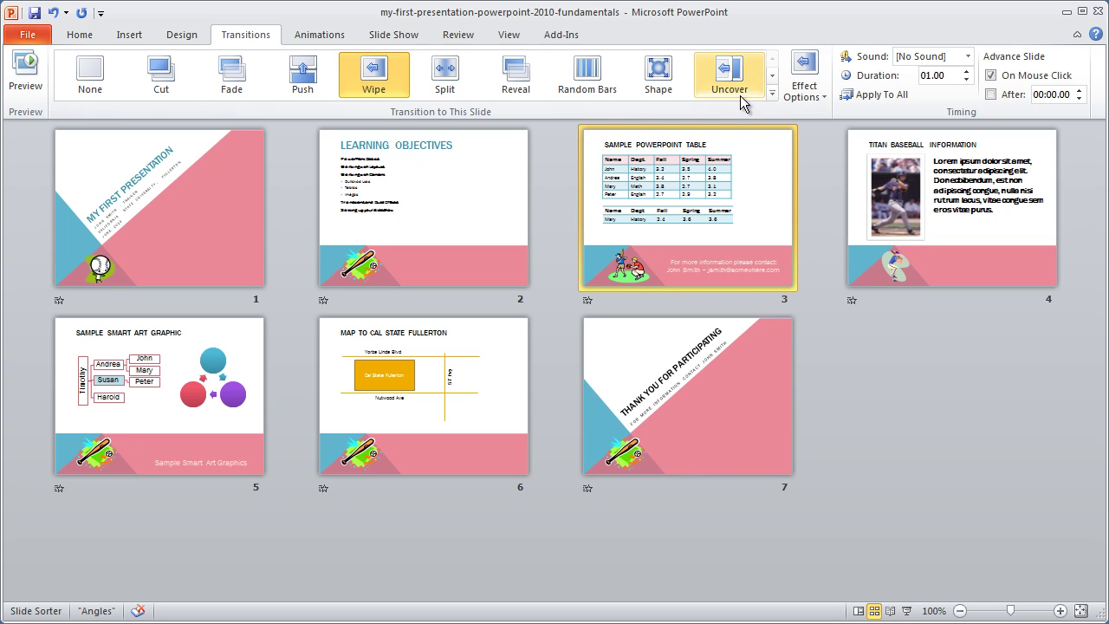
# Check the Wipe direction options and replay the title slide's transition
pyautogui.click(808, 90)
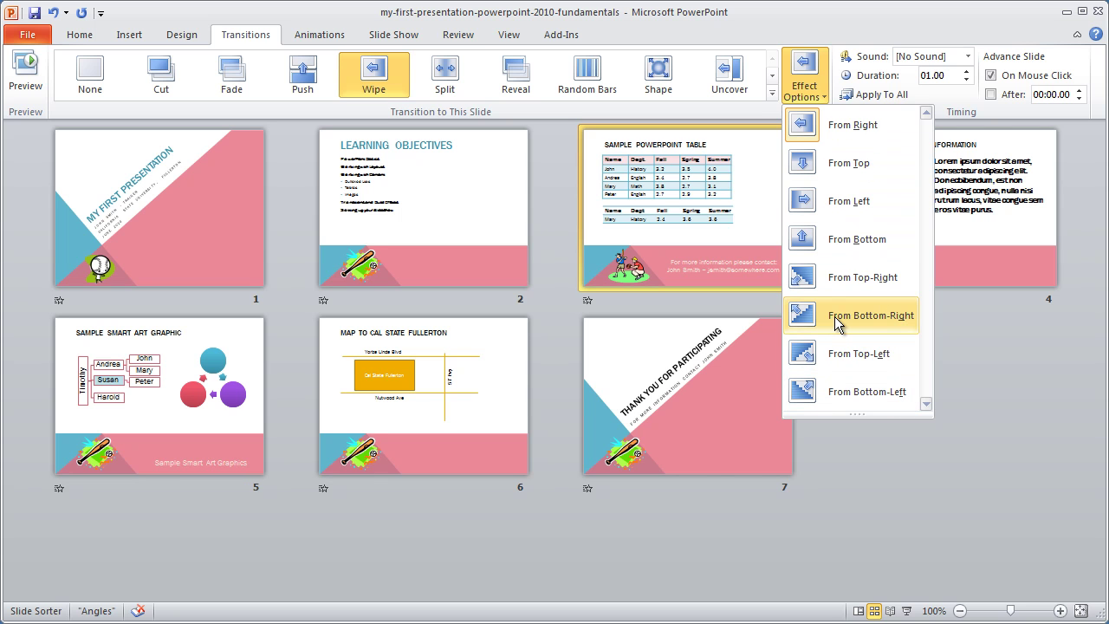
pyautogui.click(541, 188)
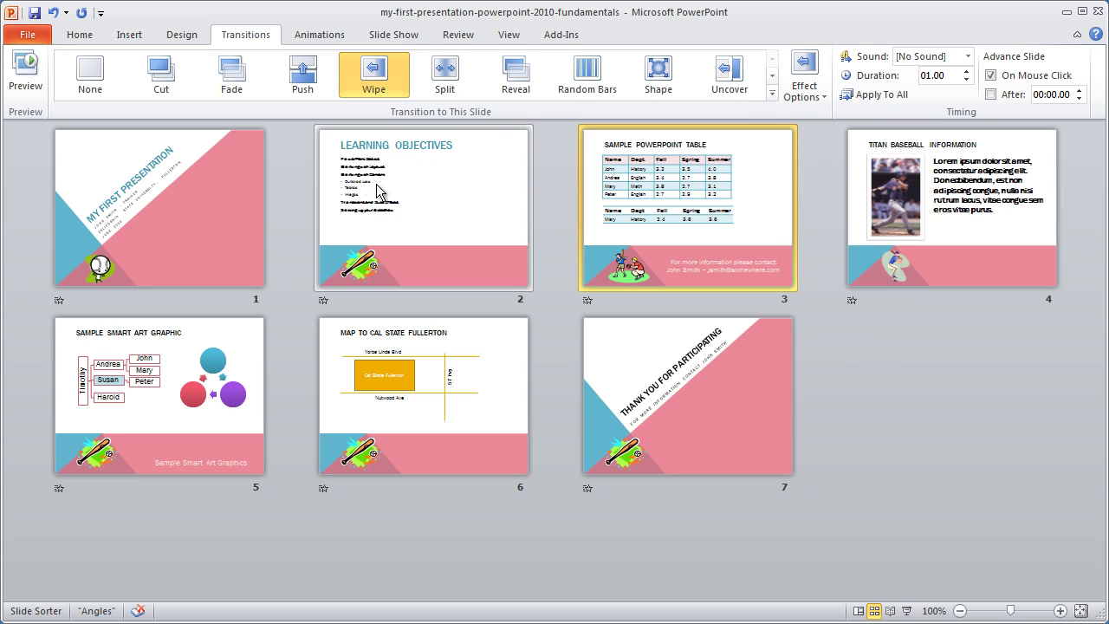
pyautogui.click(206, 188)
pyautogui.click(25, 74)
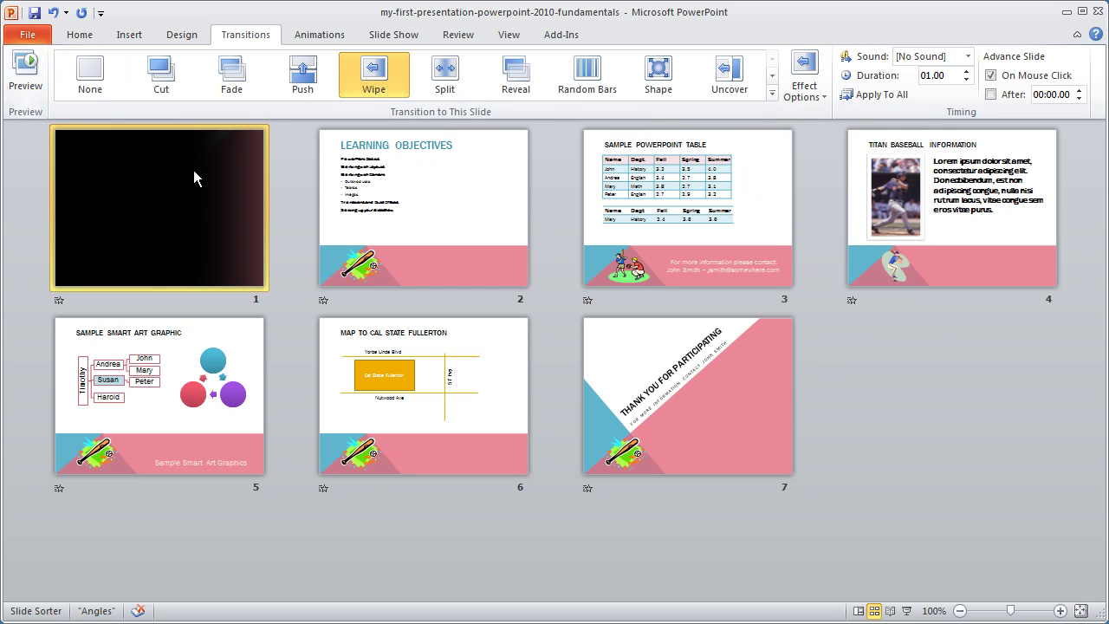
pyautogui.click(18, 75)
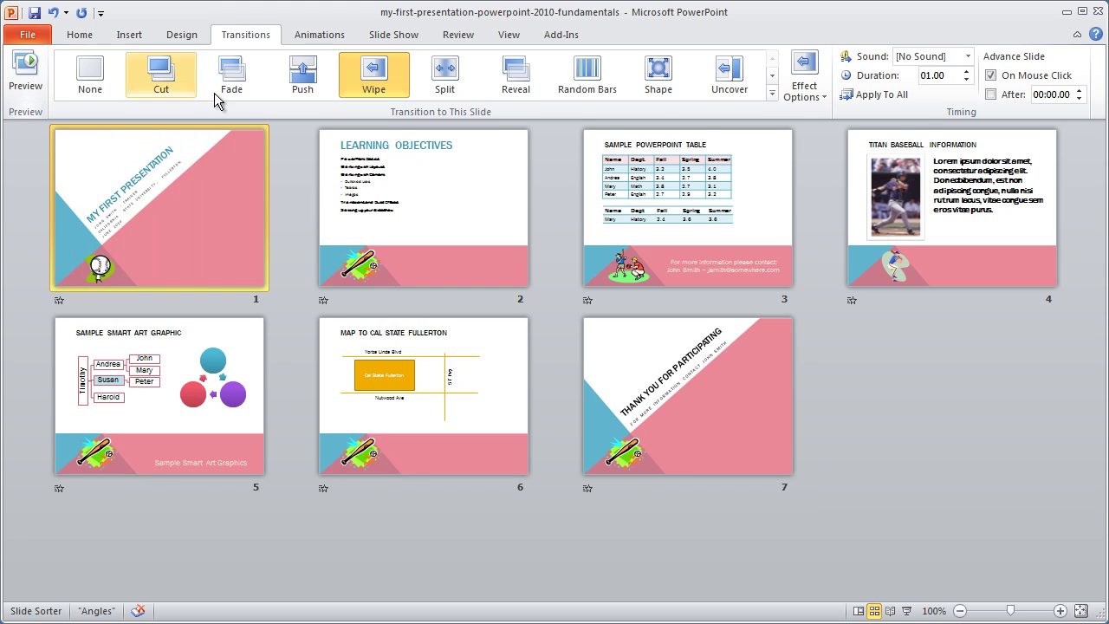
# Set the title slide's Wipe to From Top and preview transitions on slides 1 and 2
pyautogui.click(814, 95)
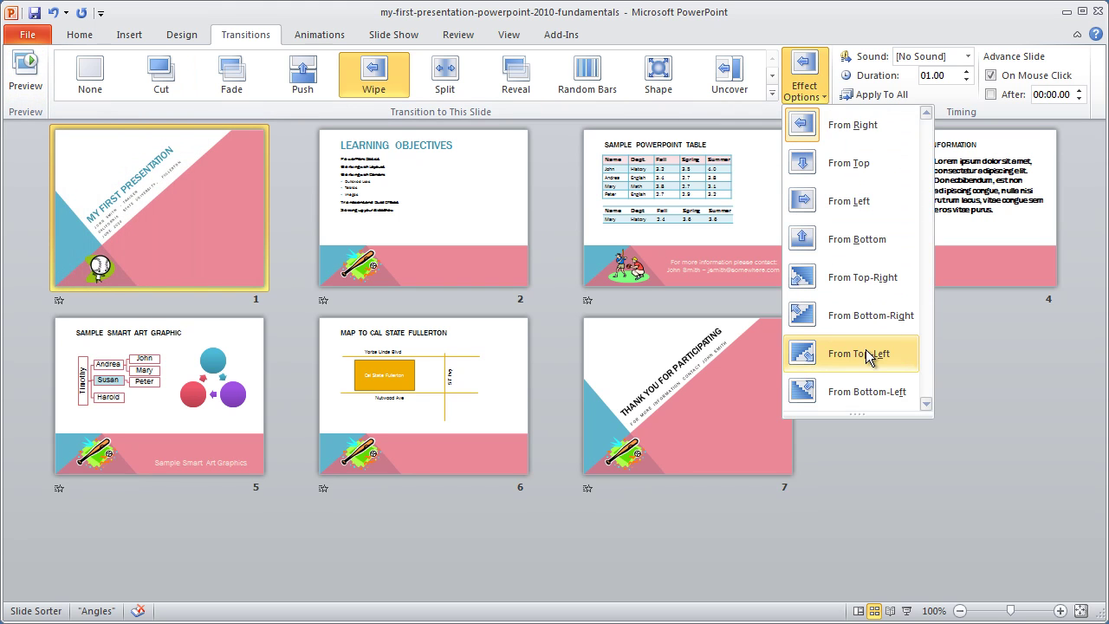
pyautogui.click(849, 163)
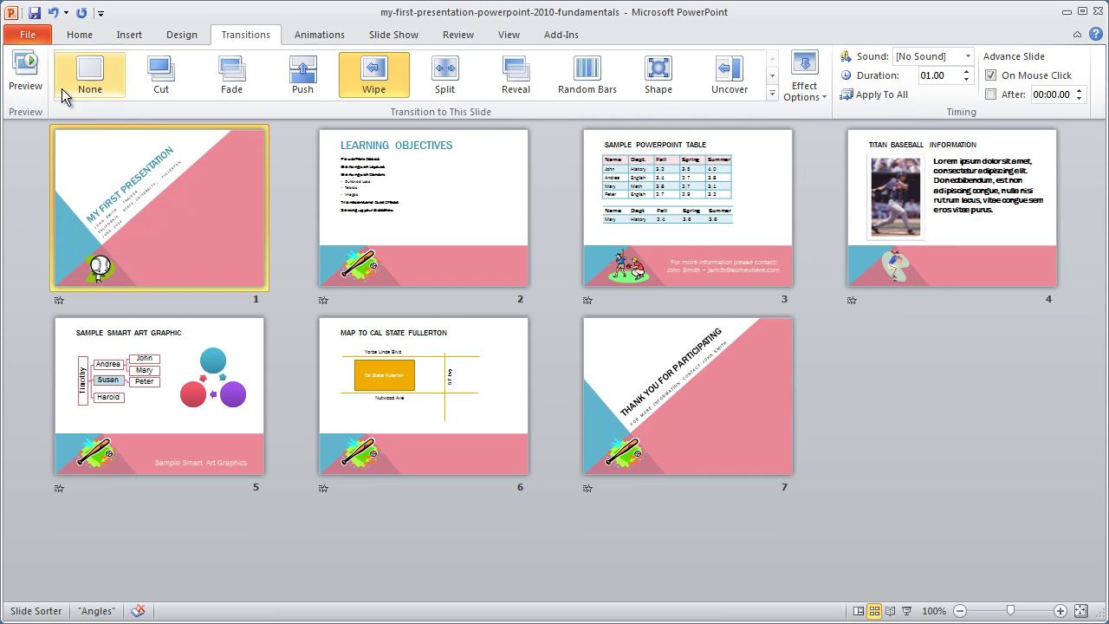
pyautogui.click(21, 83)
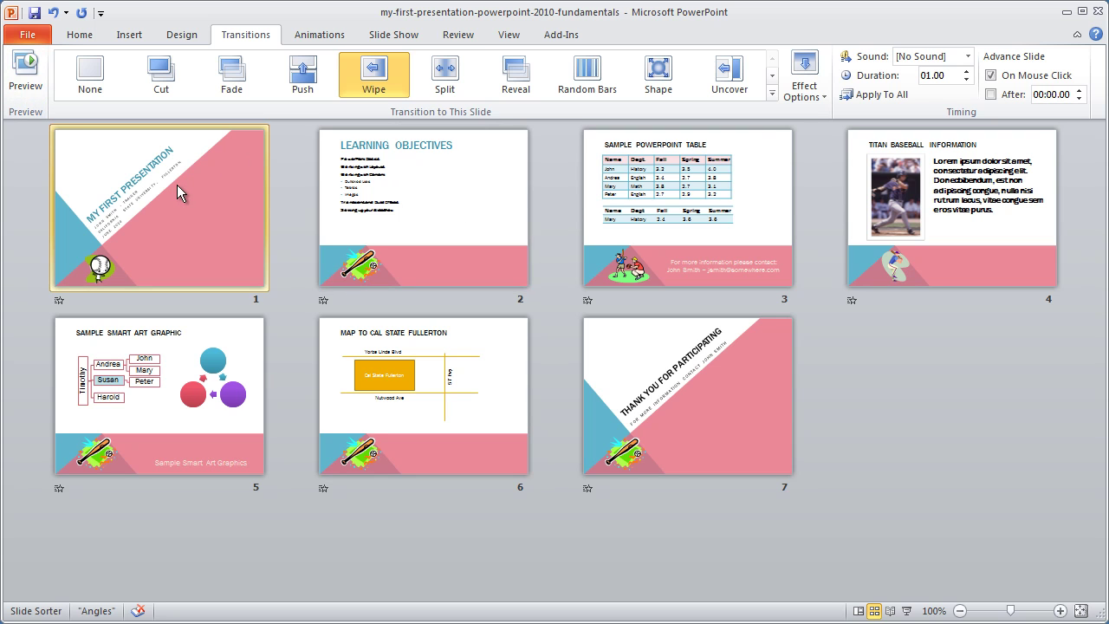
pyautogui.click(433, 207)
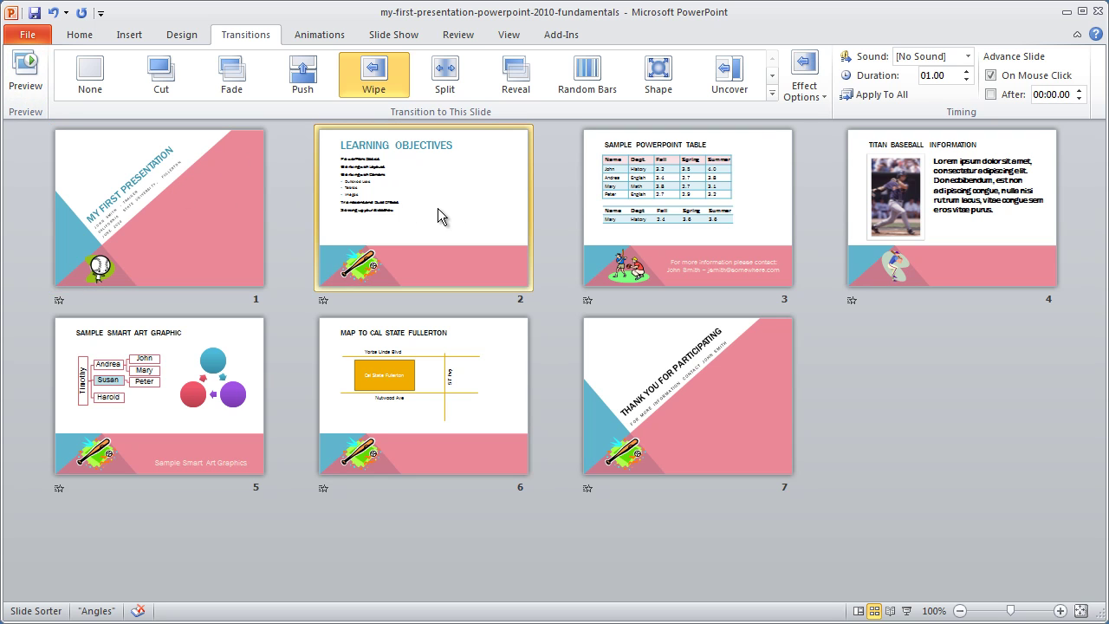
pyautogui.click(25, 77)
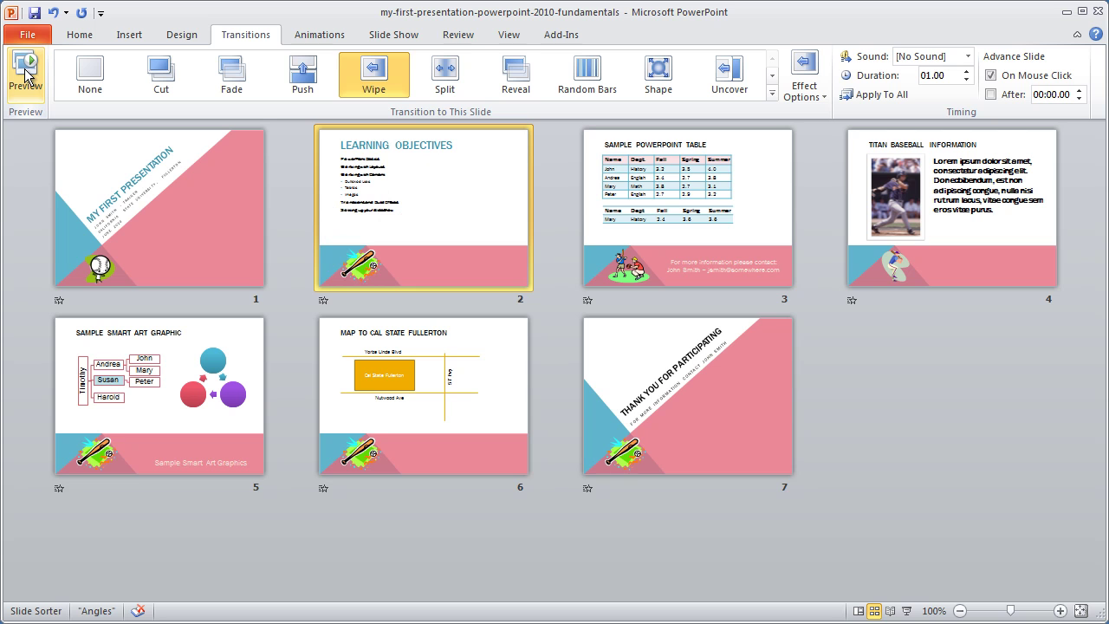
pyautogui.press('Left')
pyautogui.click(33, 78)
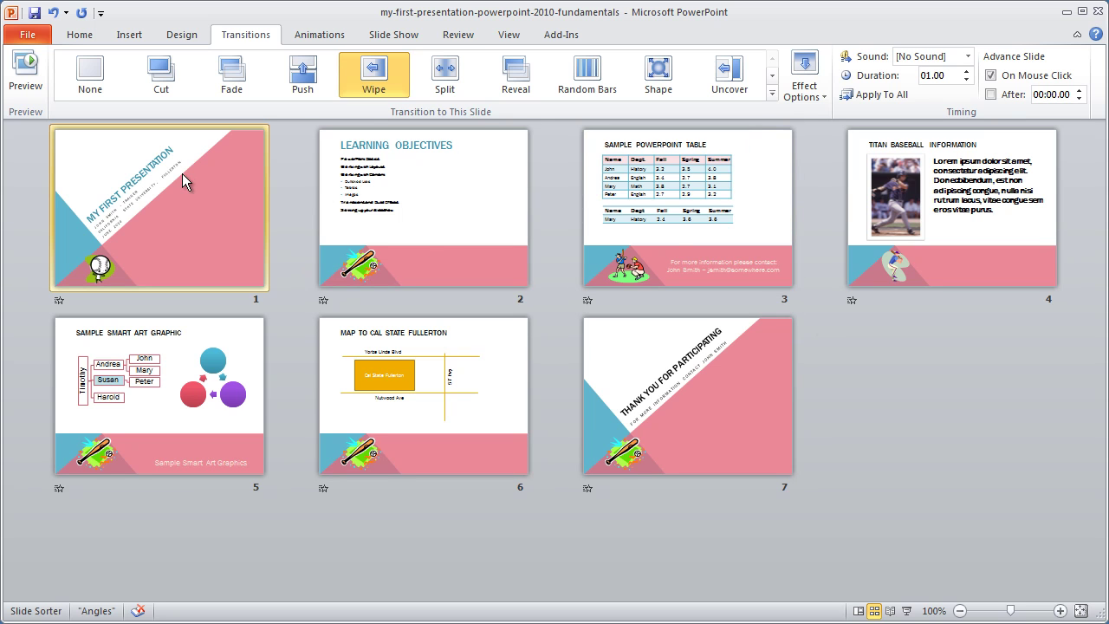
# Open the Learning Objectives slide in Normal view with the Animations options showing
pyautogui.click(379, 204)
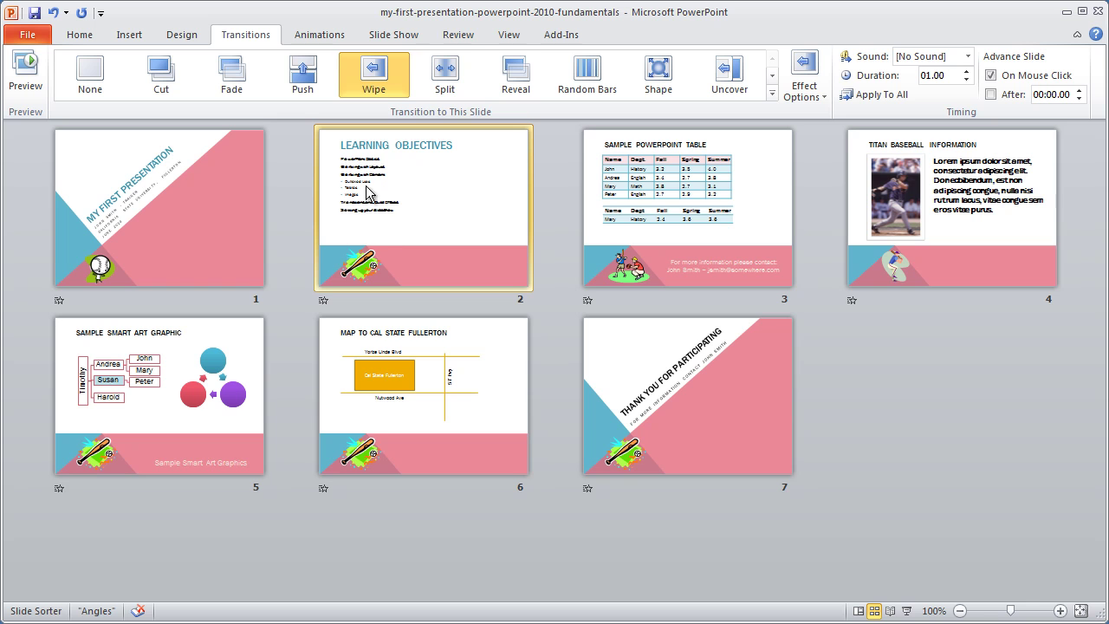
pyautogui.doubleClick(433, 240)
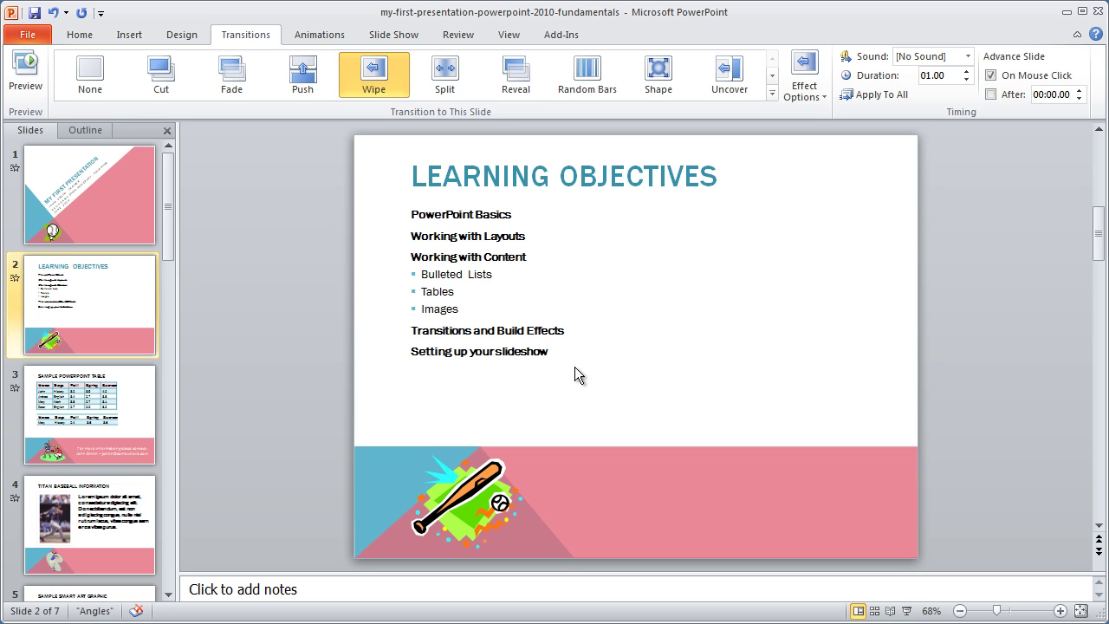
pyautogui.click(329, 32)
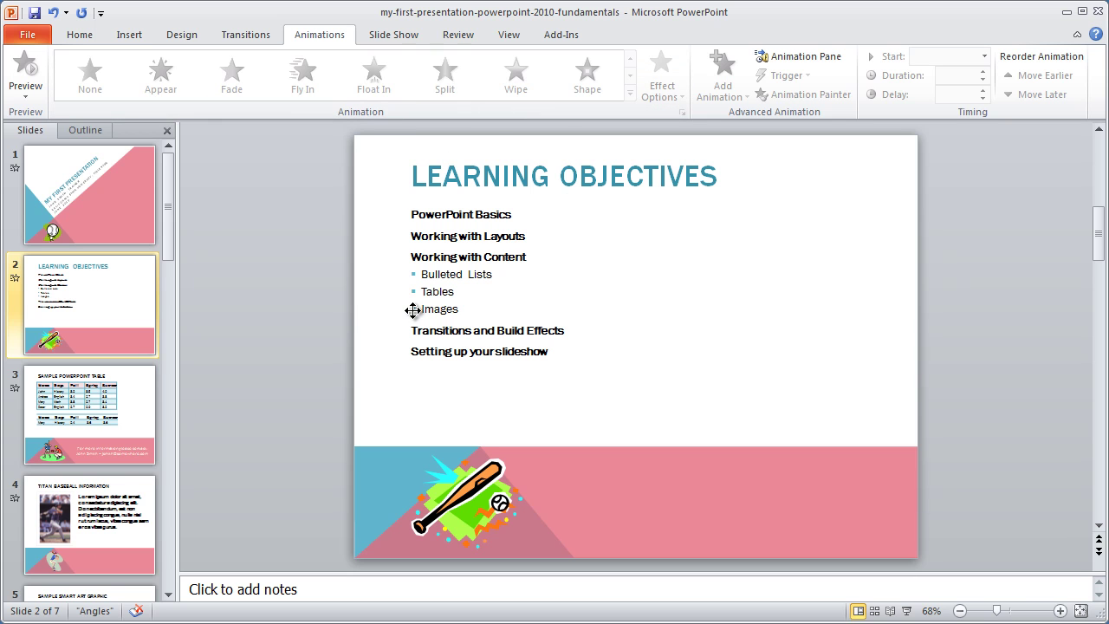
# Give the Learning Objectives bullet box a Float In animation and inspect its five numbered steps
pyautogui.click(471, 231)
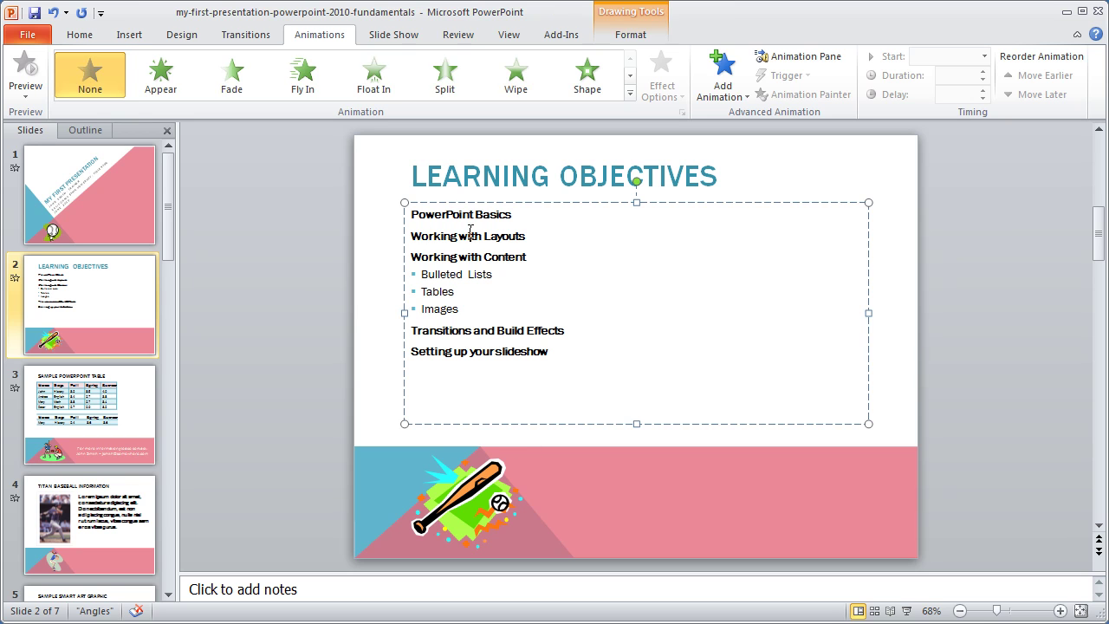
pyautogui.click(563, 203)
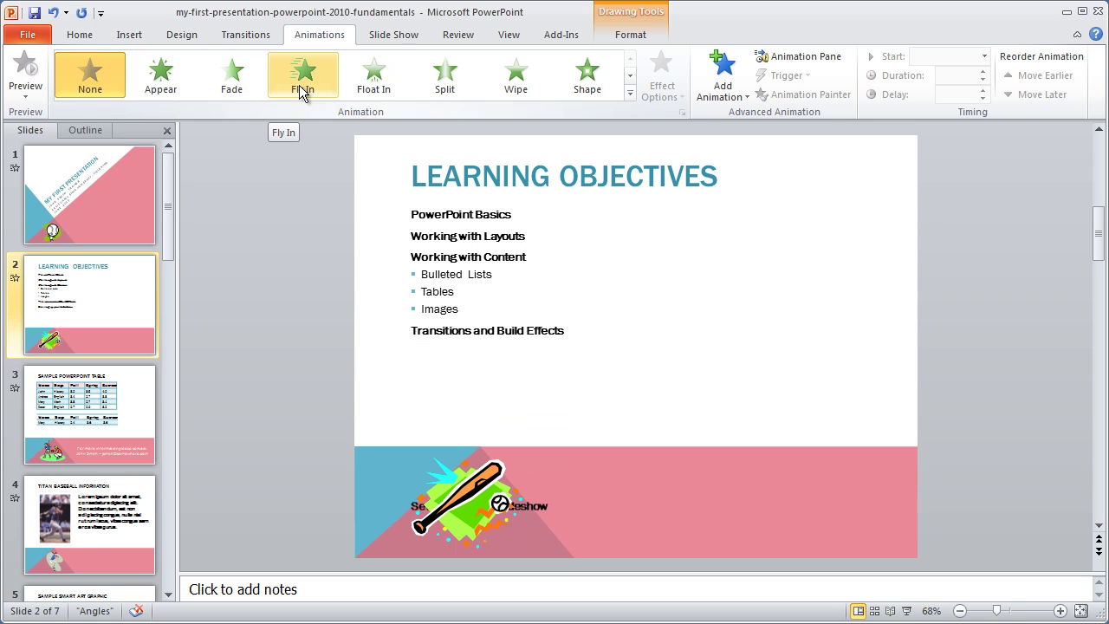
pyautogui.click(362, 92)
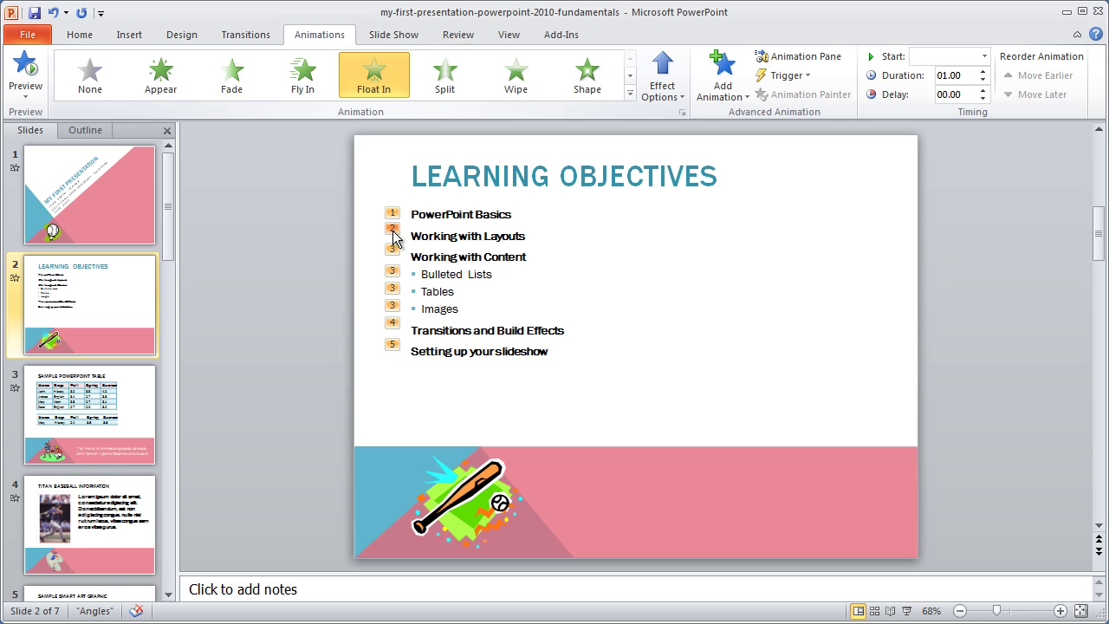
pyautogui.click(393, 345)
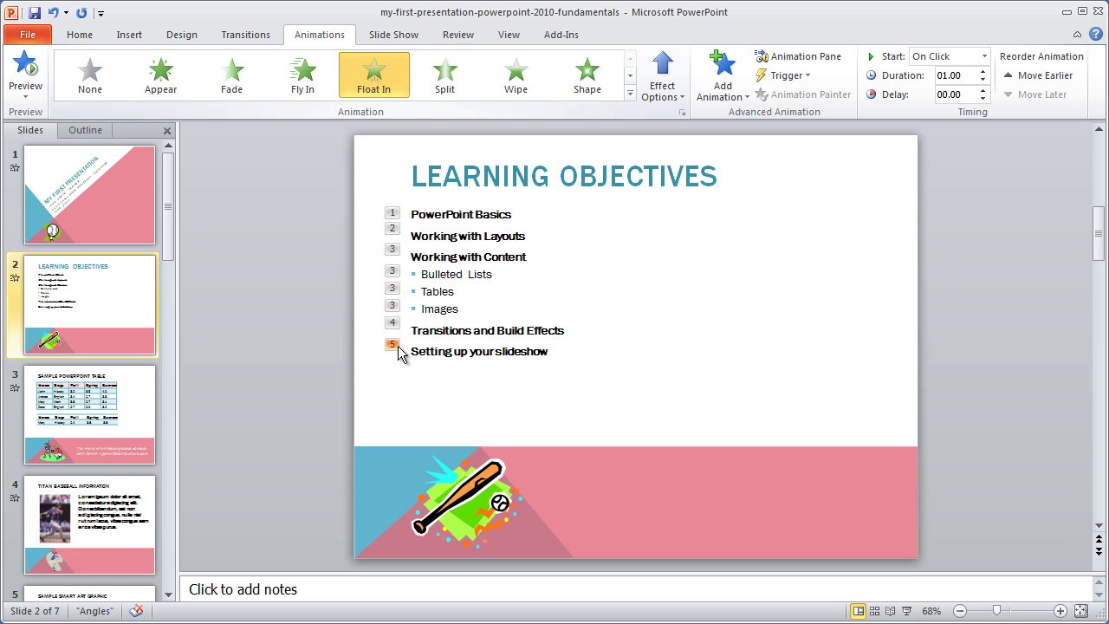
pyautogui.click(392, 288)
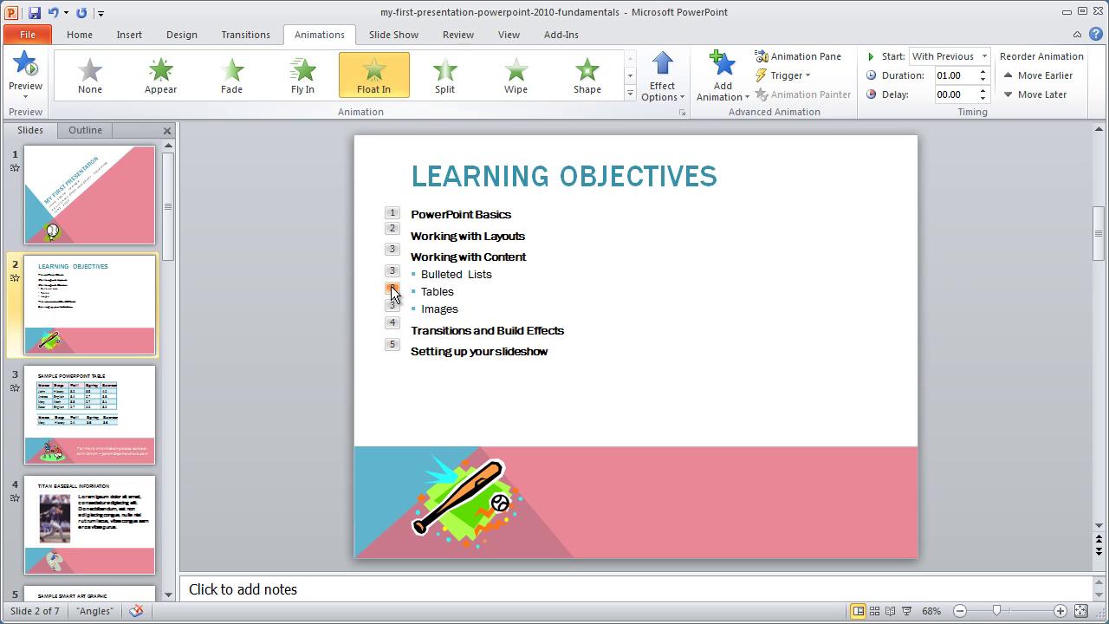
pyautogui.click(293, 221)
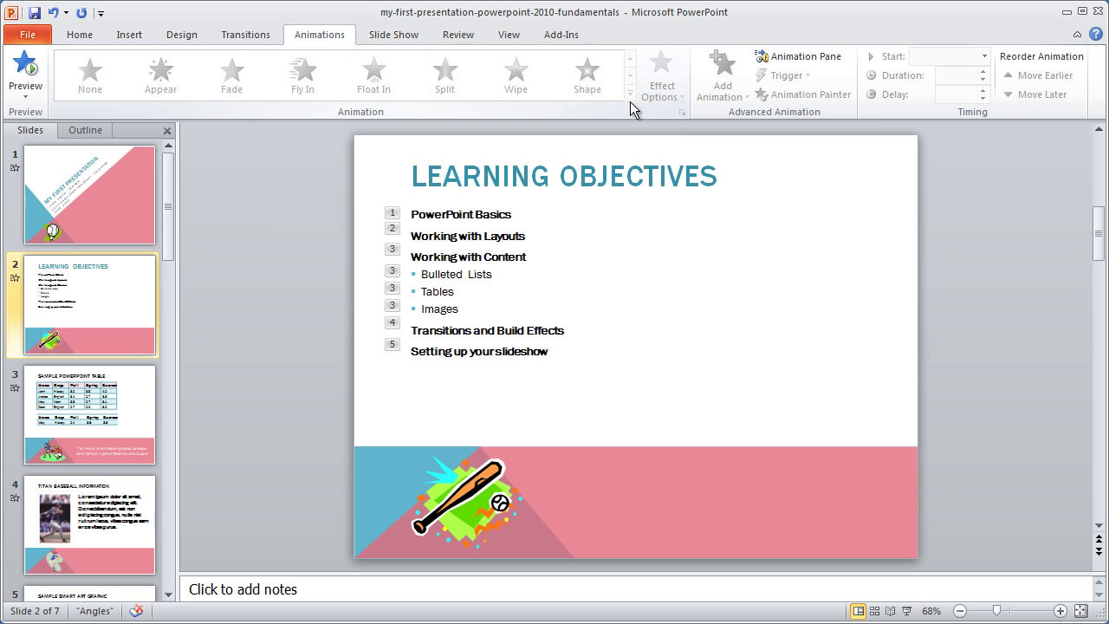
# Preview the bullet list's Float In animation, then show the Slide Show settings
pyautogui.click(26, 71)
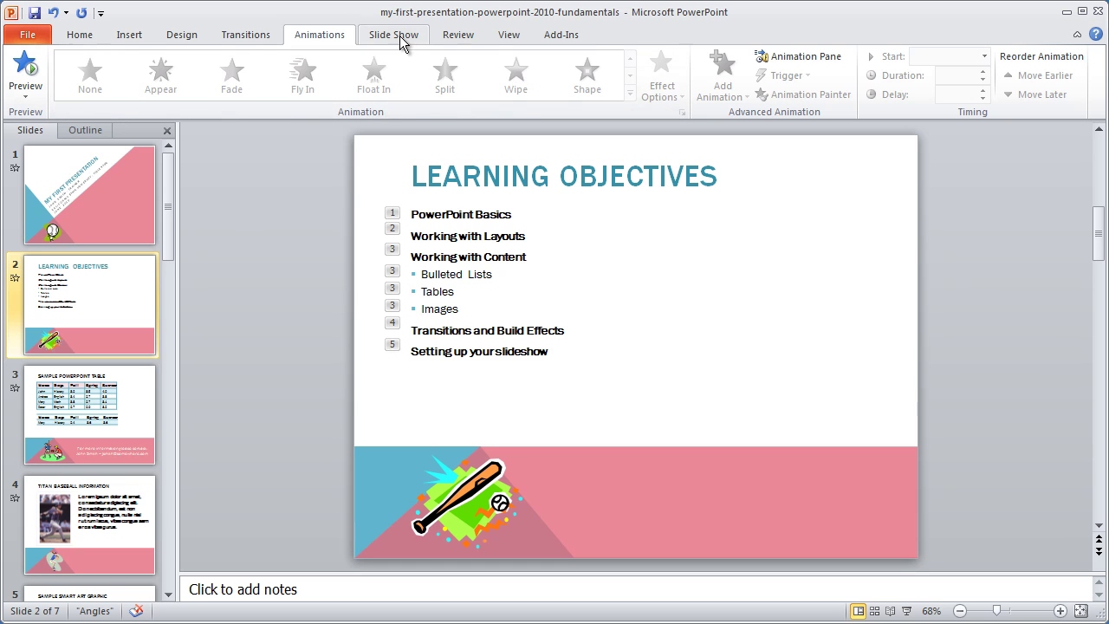
pyautogui.click(400, 36)
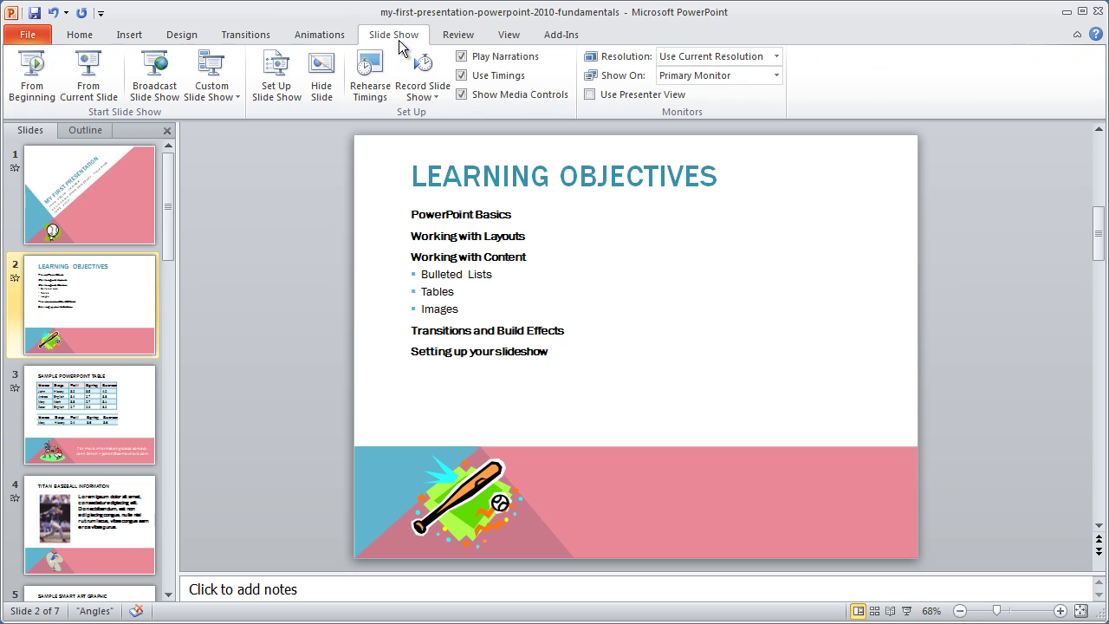